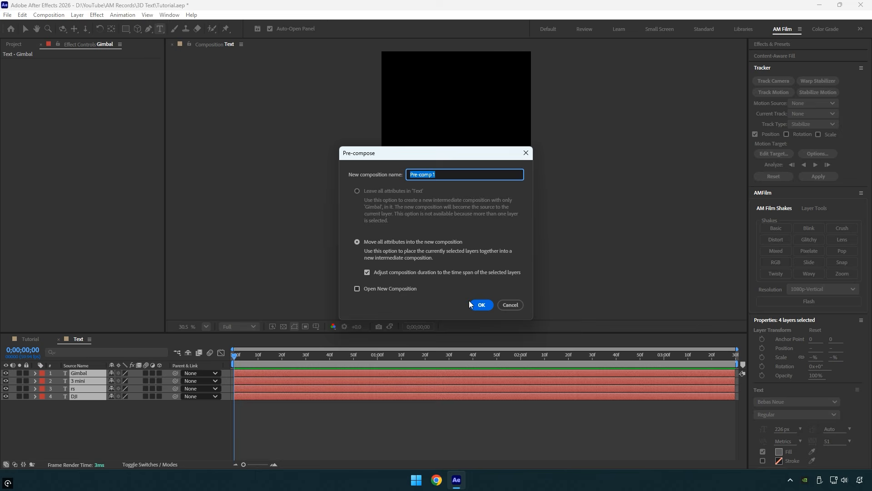
- Pre-compose the four text layers with all attributes moved, and scale the result up to about 110% across the frame
{"action": "left_click", "coordinate": [480, 305]}
{"action": "key", "text": "v"}
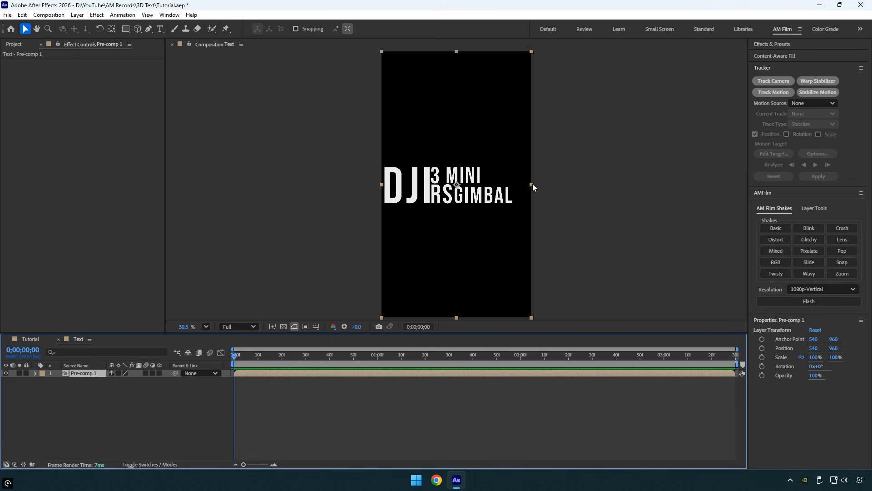
{"action": "left_click_drag", "start_coordinate": [532, 184], "coordinate": [548, 186]}
{"action": "key", "text": "Left"}
{"action": "key", "text": "Left"}
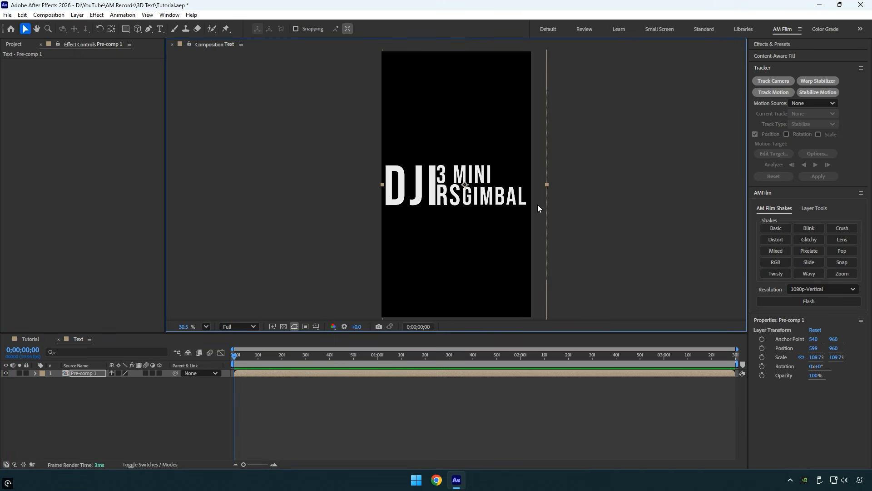
- Place the Text composition above Clip in the Tutorial composition and set its X position to -545
{"action": "left_click", "coordinate": [27, 338]}
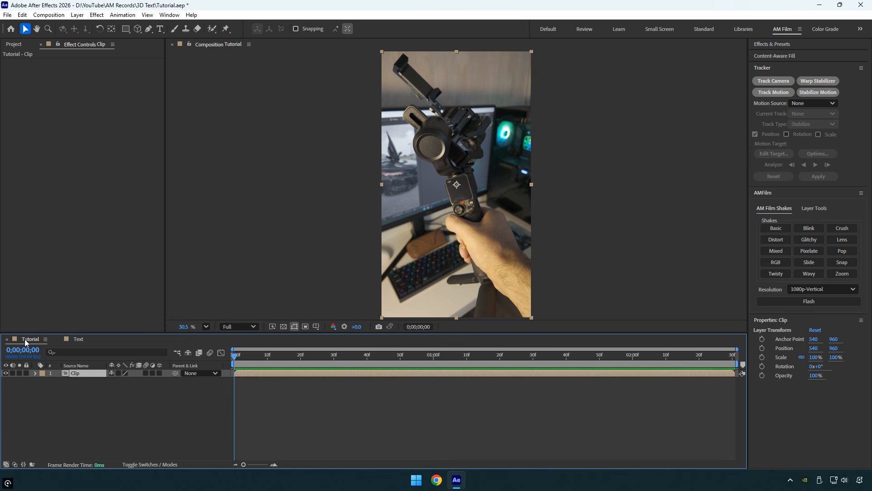
{"action": "left_click", "coordinate": [13, 44]}
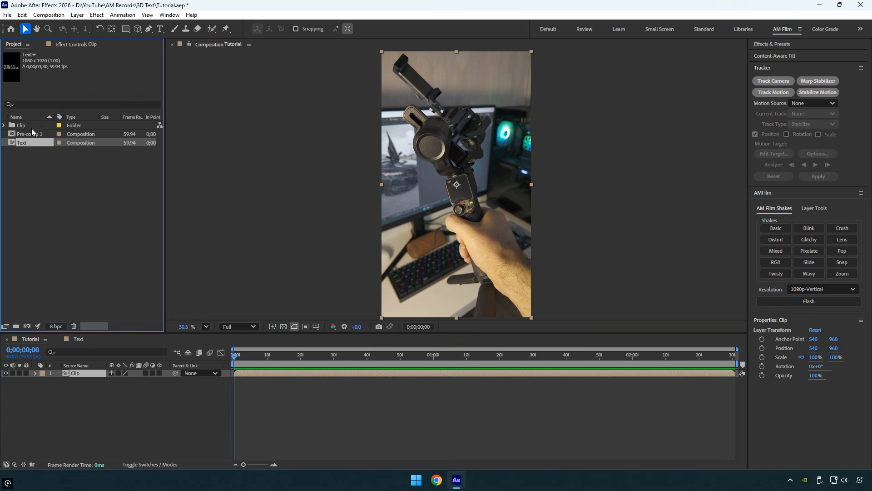
{"action": "left_click_drag", "start_coordinate": [28, 151], "coordinate": [83, 372]}
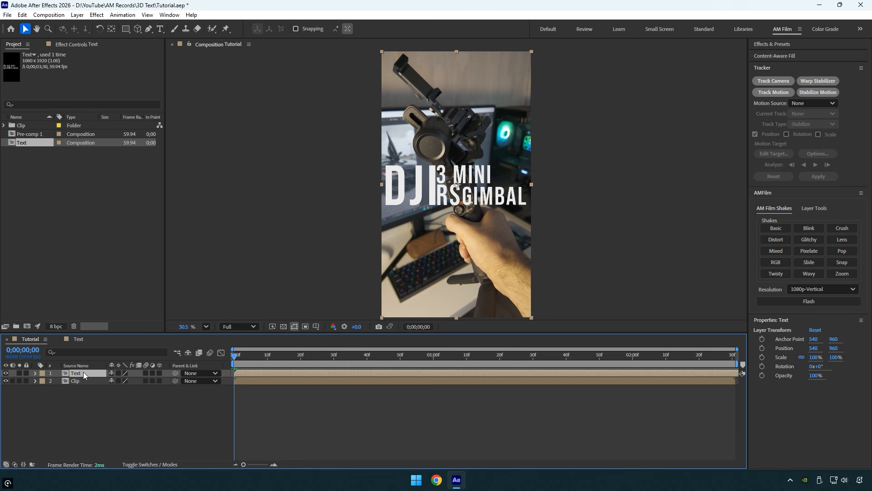
{"action": "key", "text": "p"}
{"action": "left_click_drag", "start_coordinate": [117, 381], "coordinate": [60, 385]}
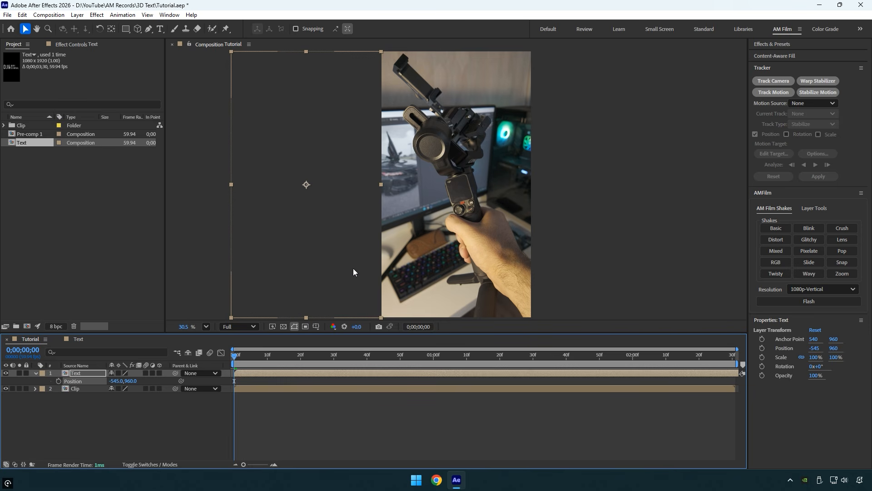
- Apply Motion Tile to the Text layer with an output width of 900
{"action": "key", "text": "ctrl+space"}
{"action": "type", "text": "motio"}
{"action": "key", "text": "Return"}
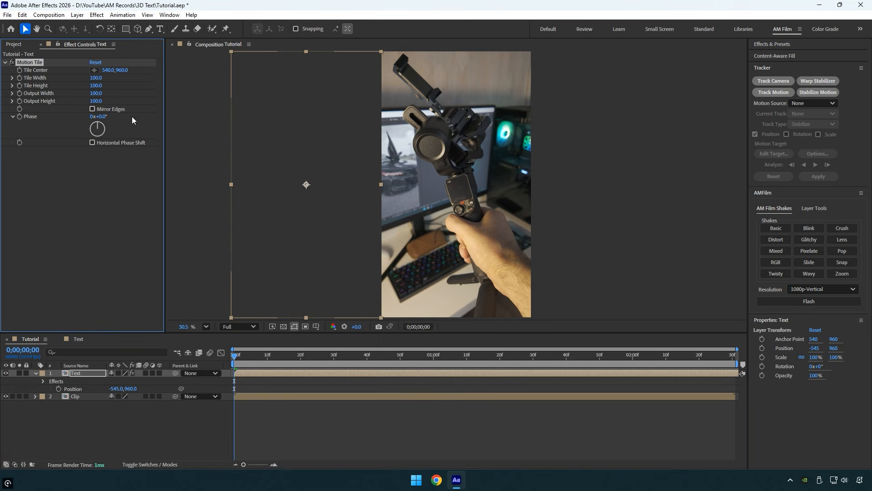
{"action": "left_click", "coordinate": [96, 93]}
{"action": "type", "text": "900"}
{"action": "key", "text": "Return"}
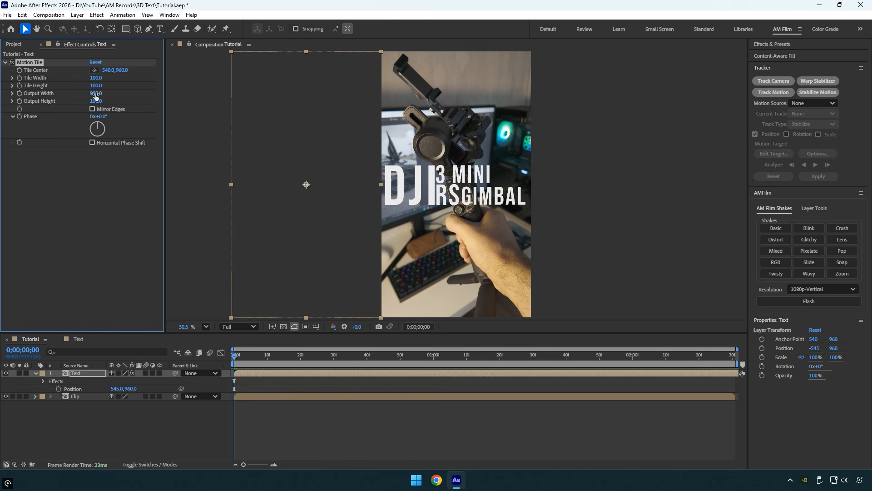
- Animate the Text layer's position with a keyframe at the start and one at 0;00;02;30 shifted far to the right
{"action": "left_click", "coordinate": [59, 389]}
{"action": "left_click_drag", "start_coordinate": [236, 362], "coordinate": [777, 370]}
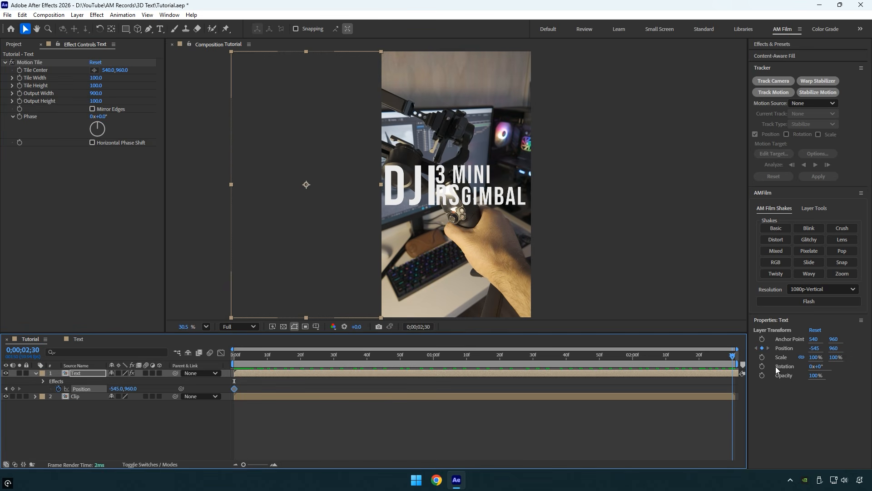
{"action": "left_click_drag", "start_coordinate": [114, 389], "coordinate": [283, 396]}
{"action": "left_click_drag", "start_coordinate": [721, 362], "coordinate": [194, 386]}
{"action": "left_click", "coordinate": [35, 373]}
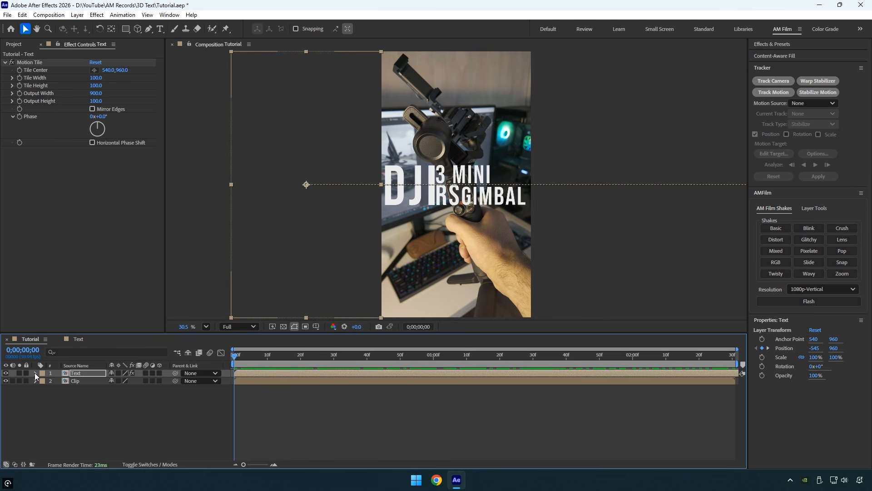
- Pre-compose the animated Text layer, moving all attributes into the new composition
{"action": "right_click", "coordinate": [85, 373]}
{"action": "left_click", "coordinate": [129, 304]}
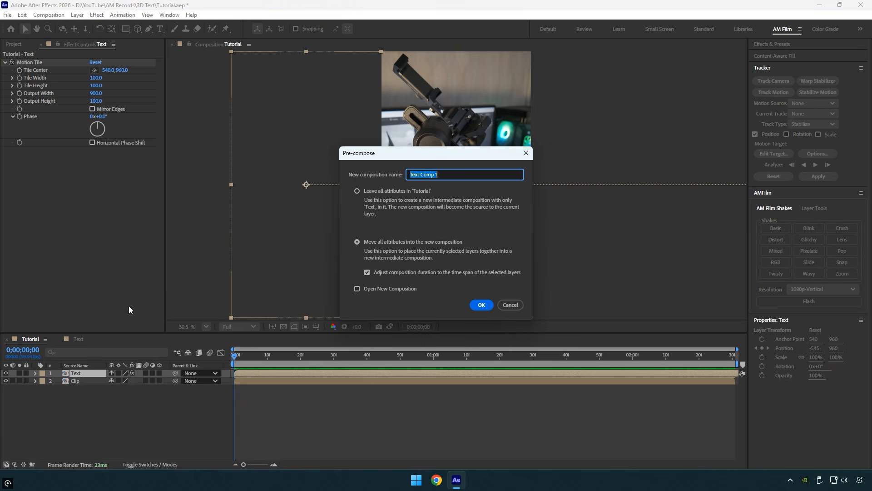
{"action": "left_click", "coordinate": [482, 305]}
- Make the Text Comp 1 layer 3D and switch the composition's renderer to Advanced 3D
{"action": "left_click", "coordinate": [159, 373]}
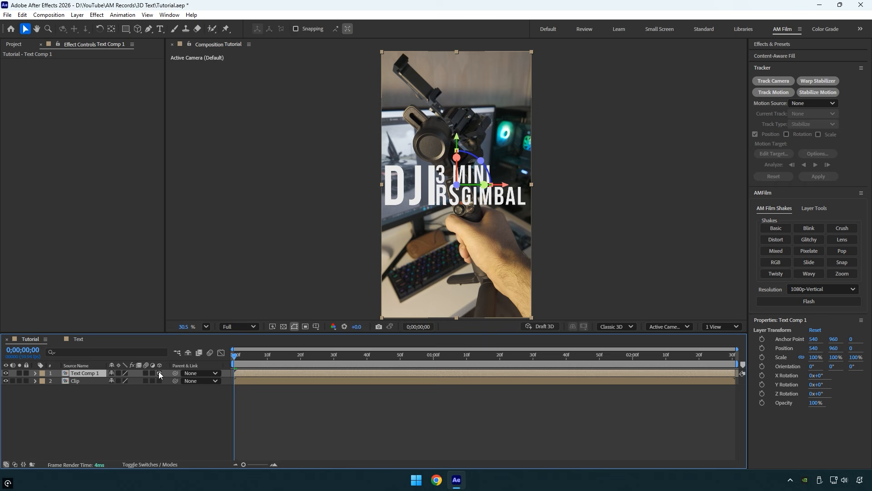
{"action": "left_click", "coordinate": [616, 326]}
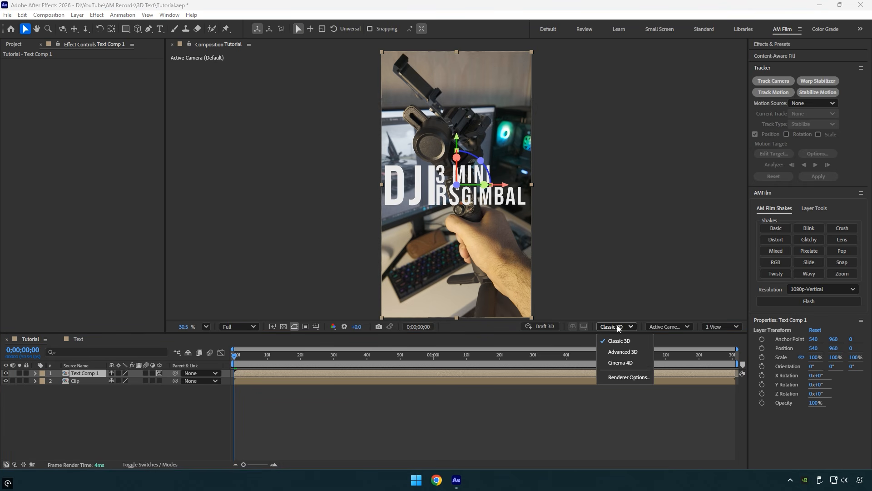
{"action": "left_click", "coordinate": [625, 352]}
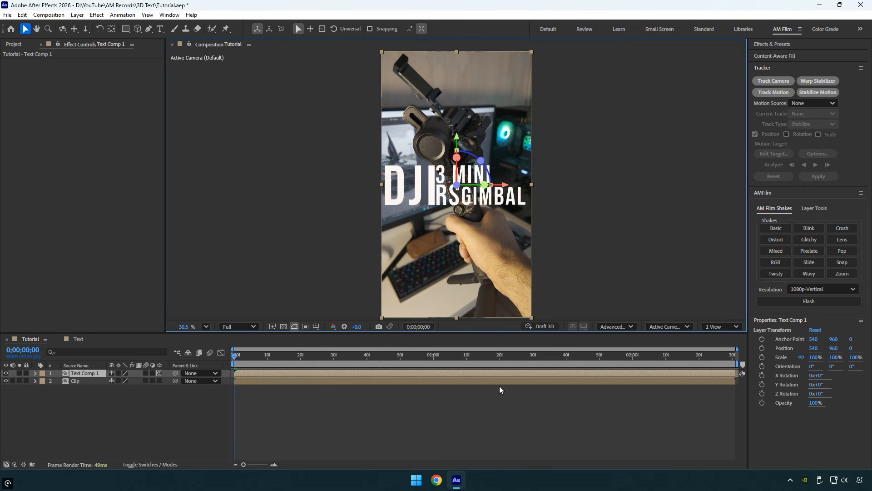
- Set the Text Comp 1 layer's geometry to a curvature of -100% and 50 segments
{"action": "left_click", "coordinate": [35, 373]}
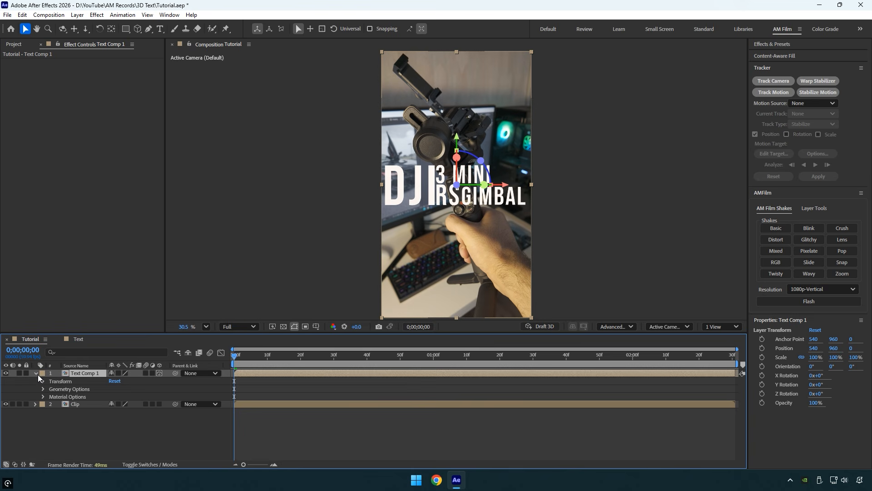
{"action": "left_click", "coordinate": [43, 388]}
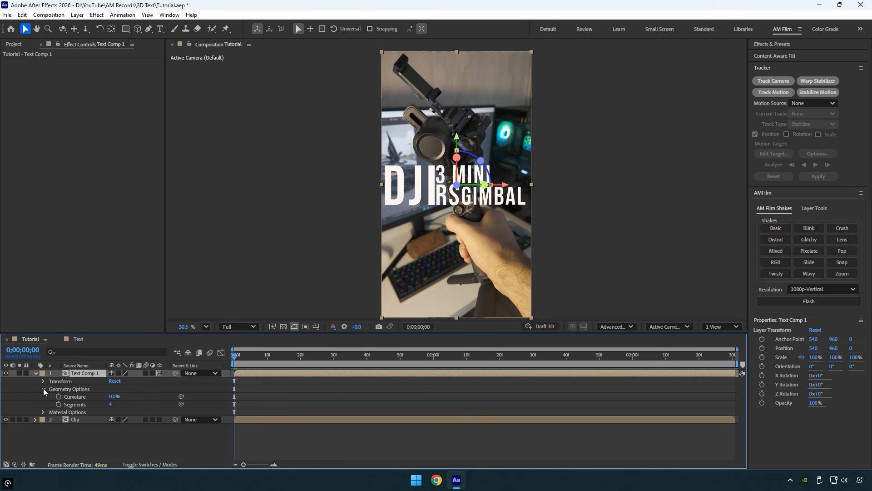
{"action": "left_click", "coordinate": [113, 396]}
{"action": "type", "text": "-100"}
{"action": "key", "text": "Return"}
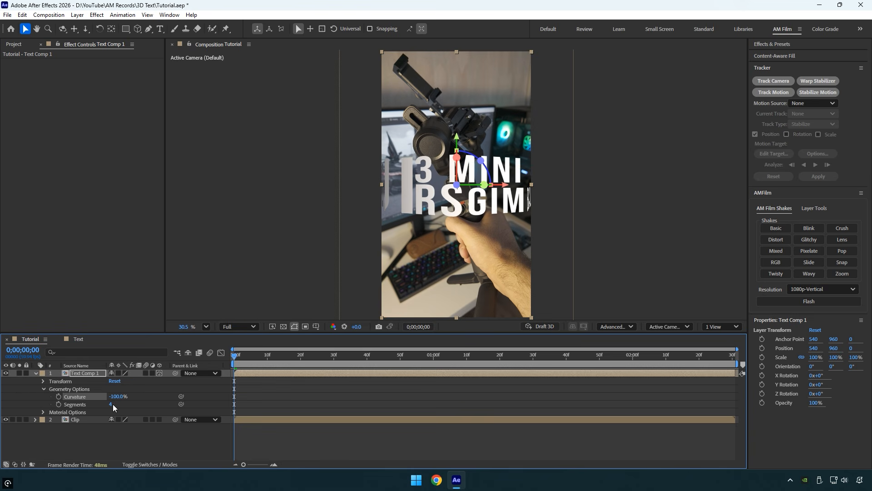
{"action": "left_click", "coordinate": [111, 404]}
{"action": "type", "text": "50"}
{"action": "key", "text": "Return"}
- Duplicate the Text Comp 1 layer and set the copy's curvature to 100%
{"action": "key", "text": "ctrl+d"}
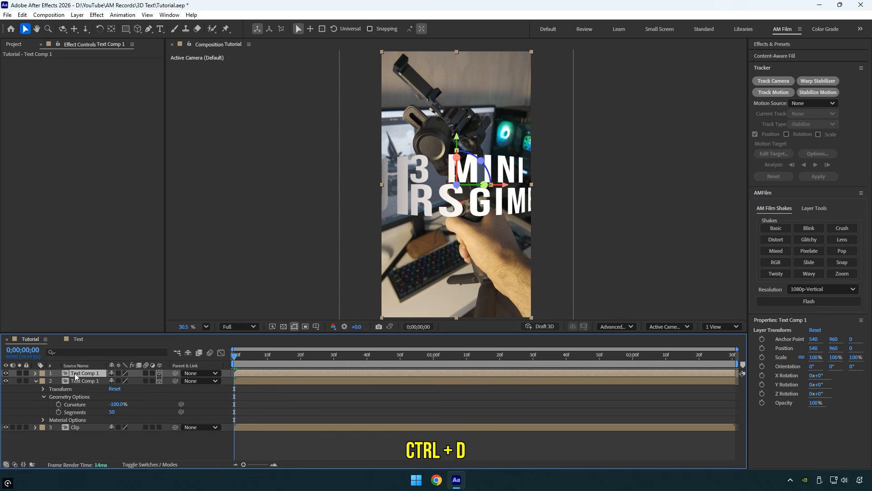
{"action": "left_click", "coordinate": [35, 373]}
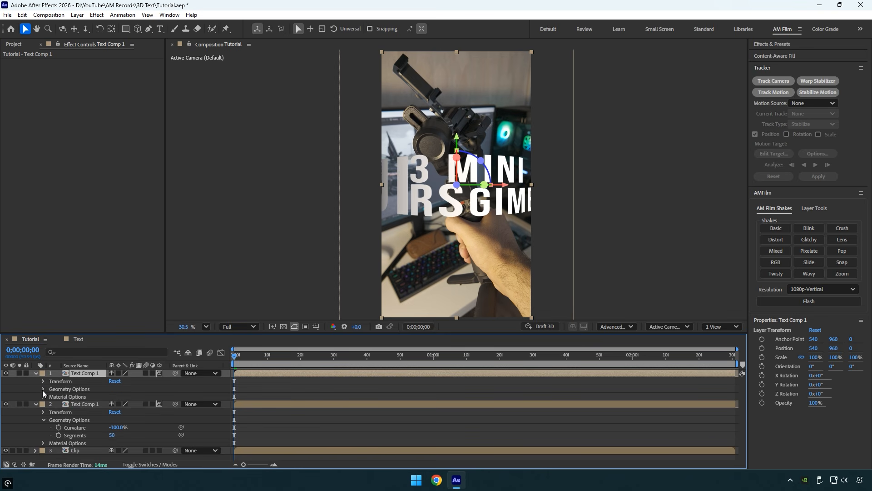
{"action": "left_click", "coordinate": [43, 389]}
{"action": "left_click", "coordinate": [116, 396]}
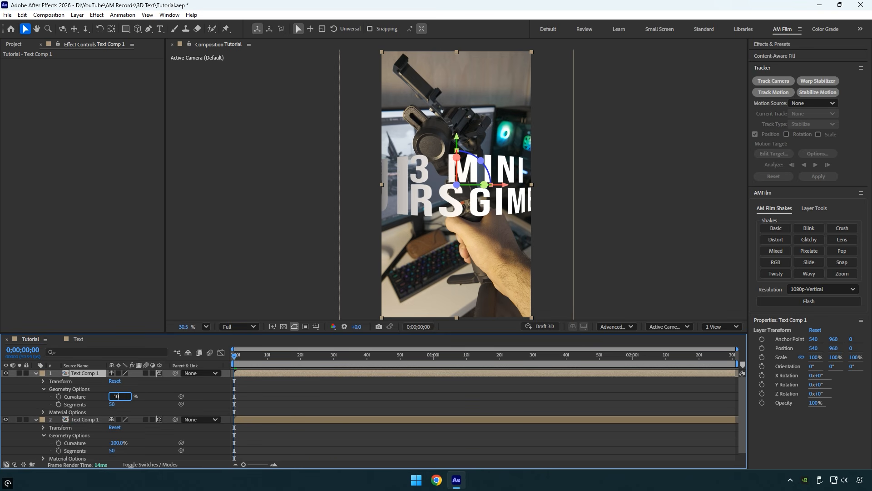
{"action": "type", "text": "100"}
{"action": "key", "text": "Return"}
- Unlink the upper Text Comp 1 layer's scale and flip it horizontally with an X scale of -100%
{"action": "key", "text": "s"}
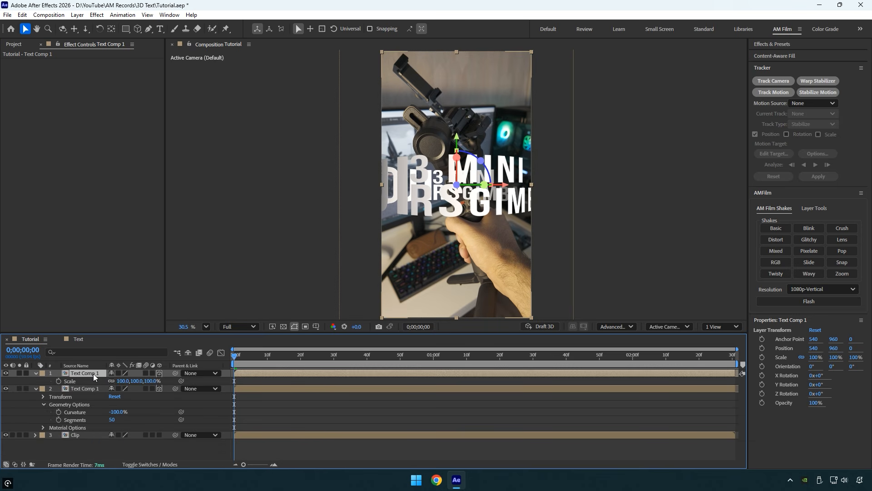
{"action": "left_click", "coordinate": [122, 382]}
{"action": "type", "text": "-100"}
{"action": "key", "text": "Return"}
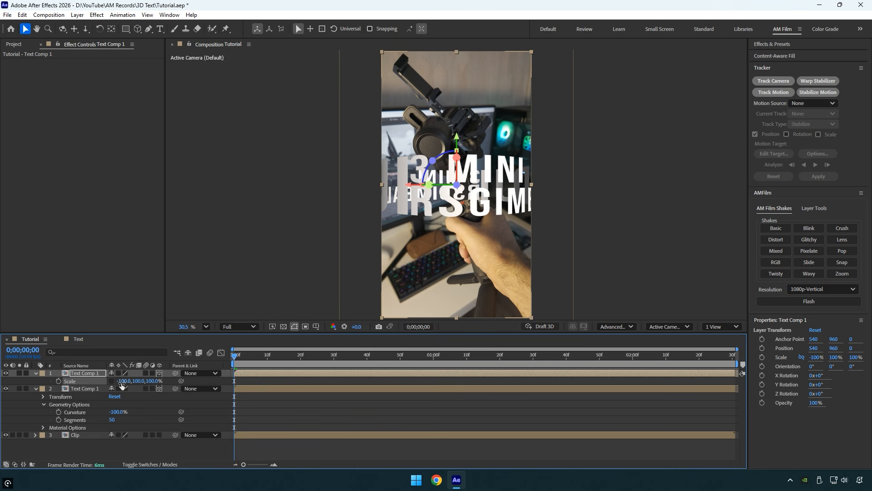
{"action": "left_click", "coordinate": [36, 373]}
- Add a null object to the Tutorial composition
{"action": "right_click", "coordinate": [76, 417]}
{"action": "mouse_move", "coordinate": [104, 308]}
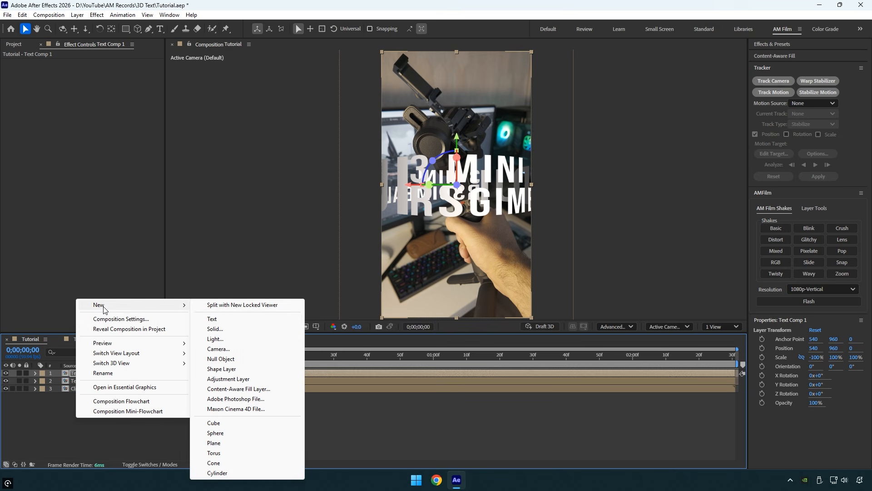
{"action": "left_click", "coordinate": [220, 359]}
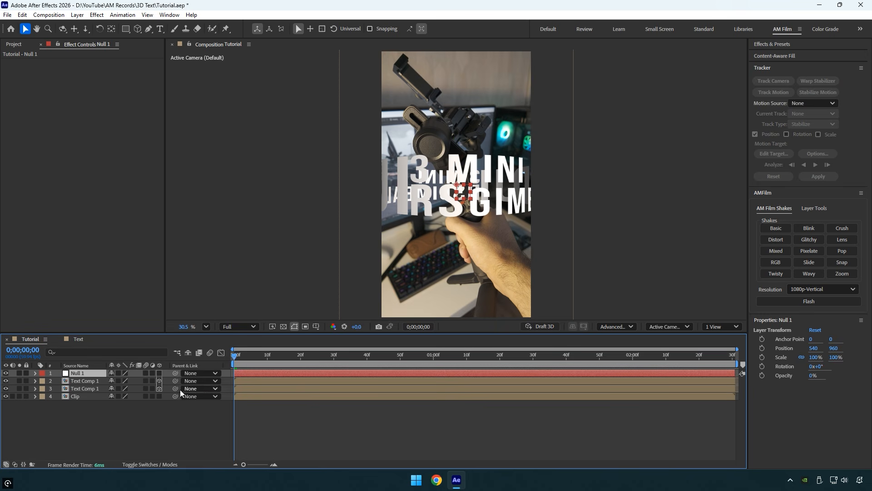
- Parent both Text Comp 1 layers to the null object and make the null 3D
{"action": "left_click", "coordinate": [78, 380]}
{"action": "left_click", "coordinate": [78, 389], "text": "shift"}
{"action": "left_click_drag", "start_coordinate": [175, 380], "coordinate": [83, 372]}
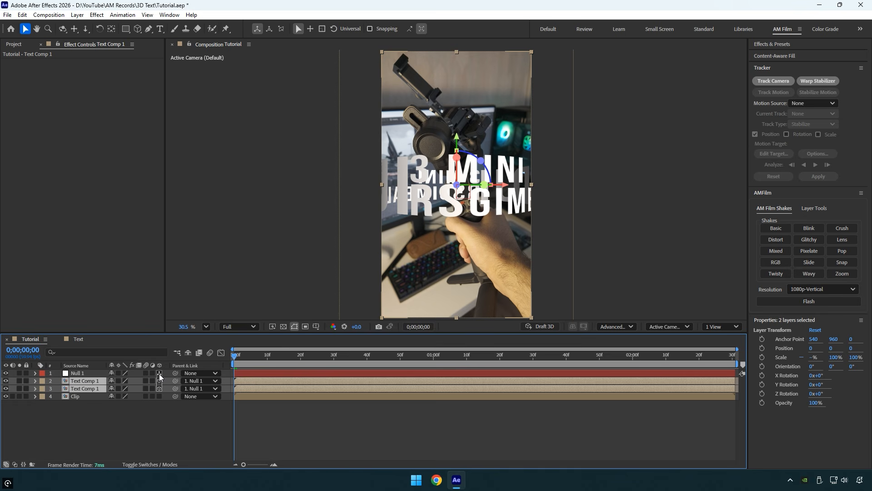
- Try tilting the null about its X axis, and undo the rotation
{"action": "left_click", "coordinate": [94, 374]}
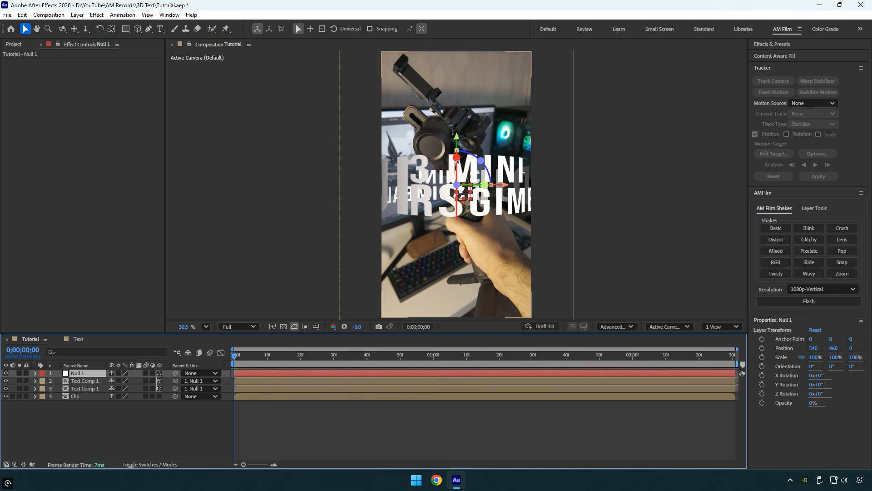
{"action": "mouse_move", "coordinate": [457, 159]}
{"action": "left_mouse_down"}
{"action": "mouse_move", "coordinate": [461, 170]}
{"action": "mouse_move", "coordinate": [456, 154]}
{"action": "left_mouse_up"}
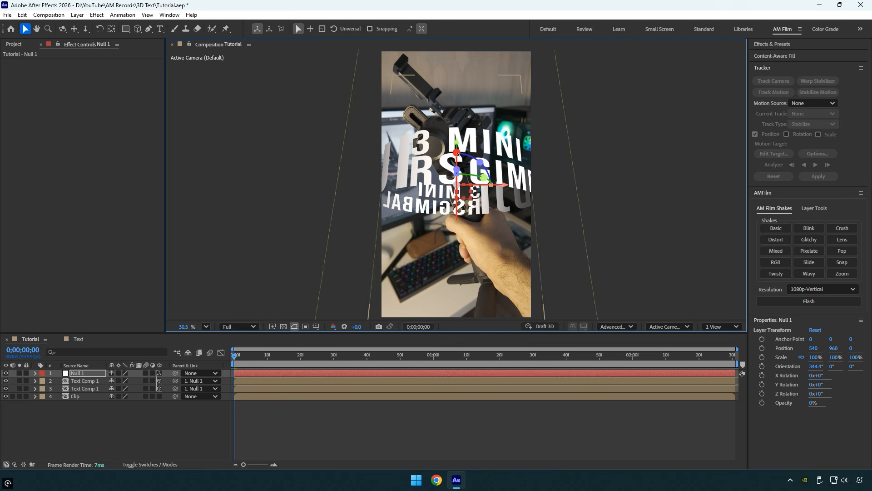
{"action": "key", "text": "ctrl+z"}
{"action": "mouse_move", "coordinate": [235, 356]}
{"action": "left_mouse_down"}
{"action": "mouse_move", "coordinate": [591, 361]}
{"action": "mouse_move", "coordinate": [220, 363]}
{"action": "left_mouse_up"}
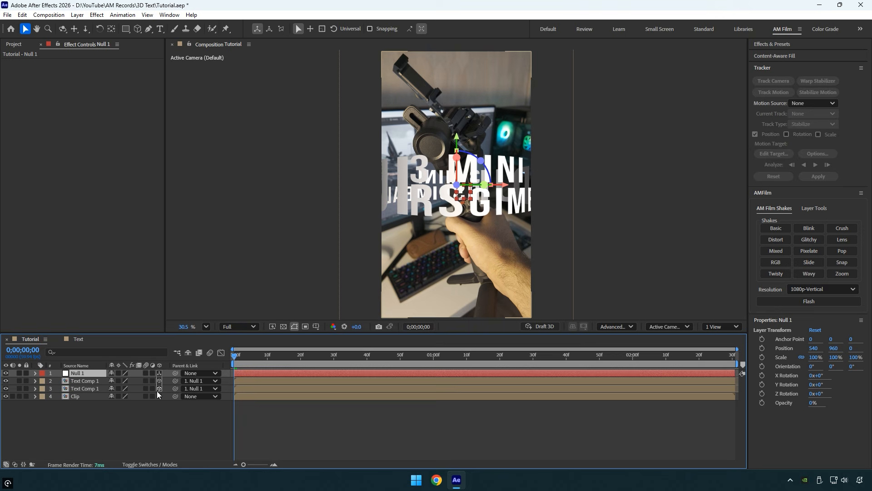
- Solo the Clip layer and run 3D camera tracking on it
{"action": "left_click", "coordinate": [19, 396]}
{"action": "left_click", "coordinate": [75, 396]}
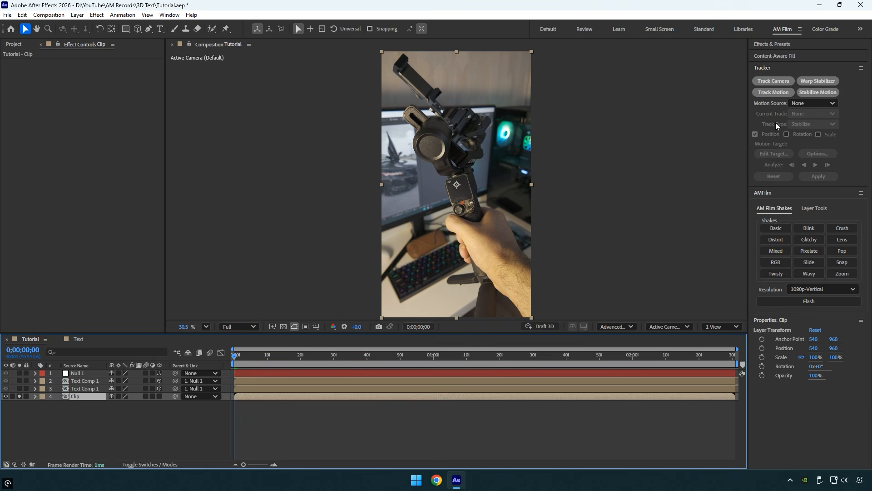
{"action": "left_click", "coordinate": [758, 85]}
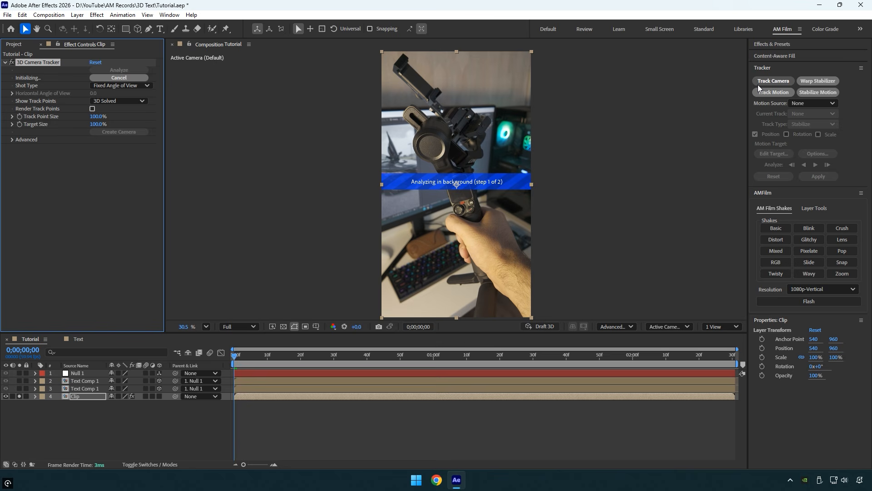
- Create a null and camera from the track points on the gimbal handle, and turn off solo for Clip and the track null
{"action": "right_click", "coordinate": [461, 194]}
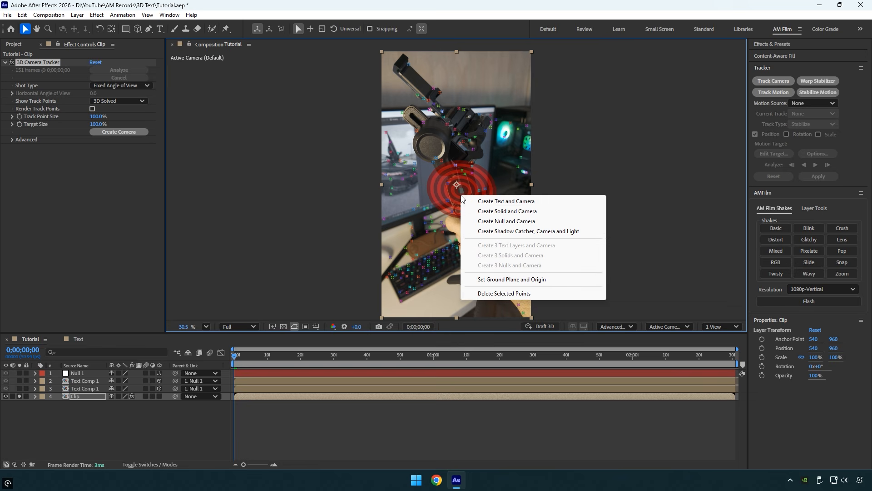
{"action": "left_click", "coordinate": [497, 222]}
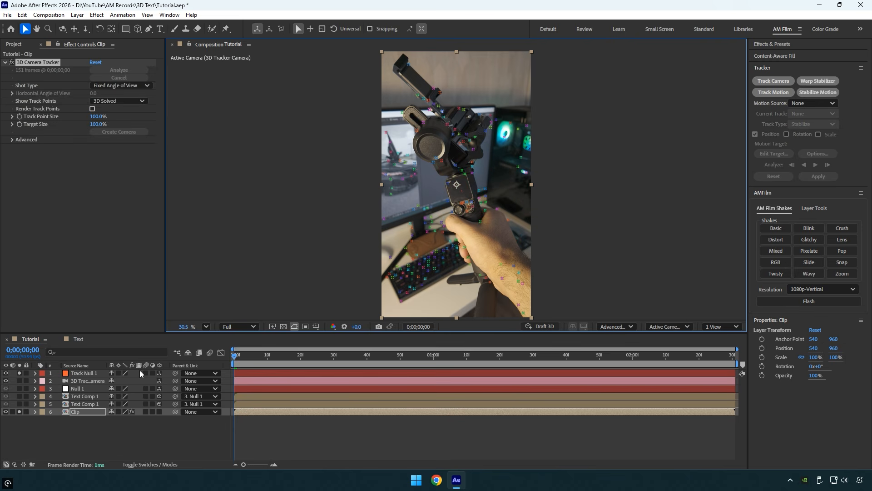
{"action": "left_click", "coordinate": [19, 411]}
{"action": "left_click", "coordinate": [20, 372]}
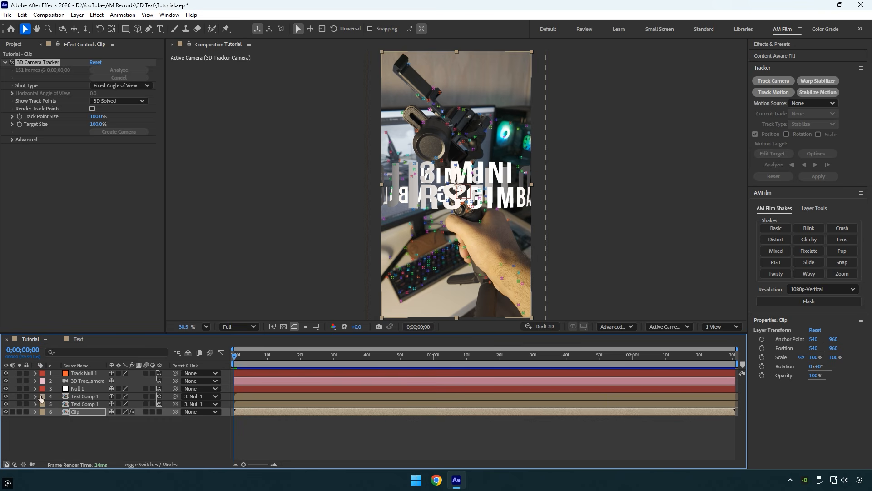
- Rotate Null 1 about its Z axis to an orientation of about 341.7° and check the text further along the timeline
{"action": "left_click", "coordinate": [76, 388]}
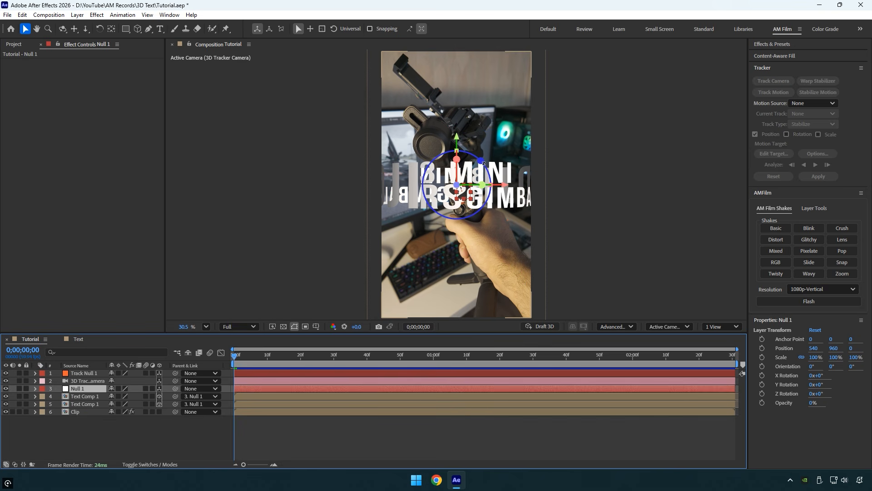
{"action": "left_click_drag", "start_coordinate": [480, 160], "coordinate": [450, 162]}
{"action": "left_click_drag", "start_coordinate": [235, 355], "coordinate": [364, 355]}
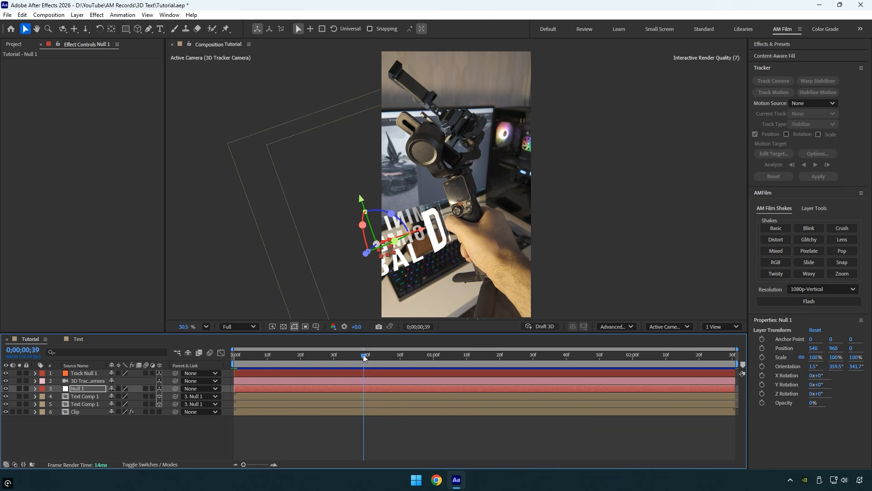
- Copy the Position value of Track Null 1 at the start of the timeline and paste it onto Null 1
{"action": "left_click_drag", "start_coordinate": [363, 354], "coordinate": [234, 359]}
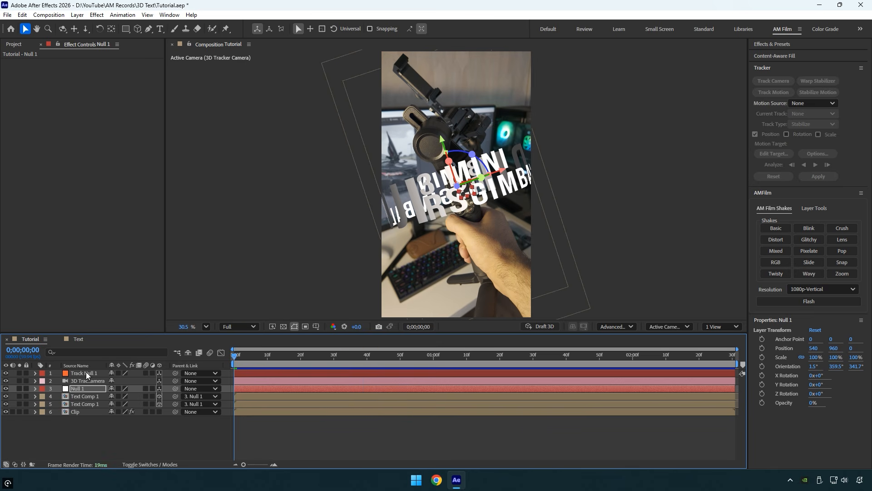
{"action": "left_click", "coordinate": [86, 371]}
{"action": "key", "text": "p"}
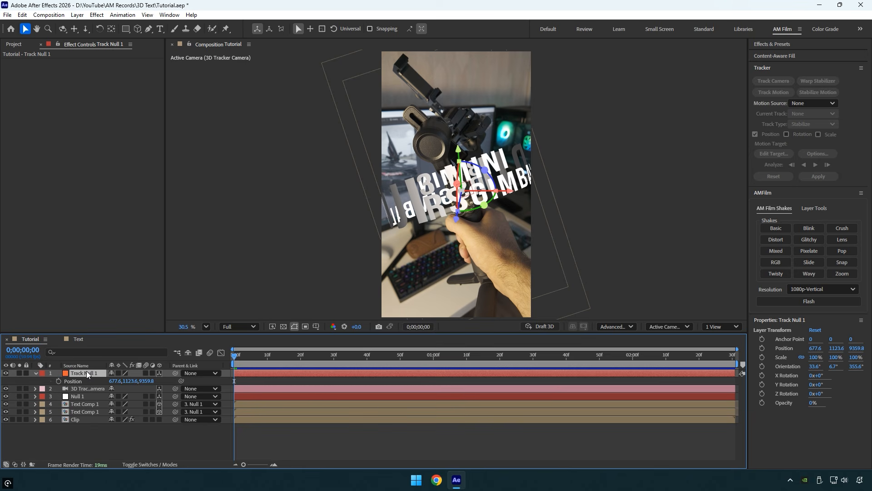
{"action": "left_click", "coordinate": [76, 380]}
{"action": "left_click", "coordinate": [80, 396]}
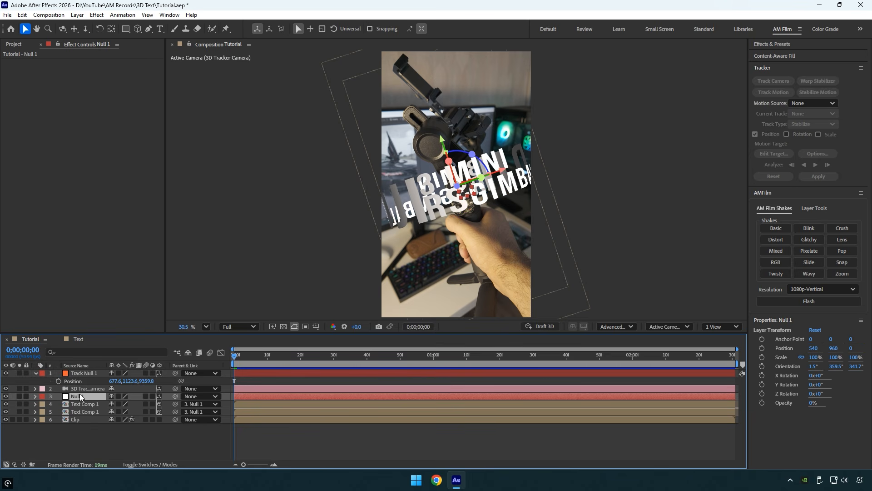
{"action": "key", "text": "ctrl+v"}
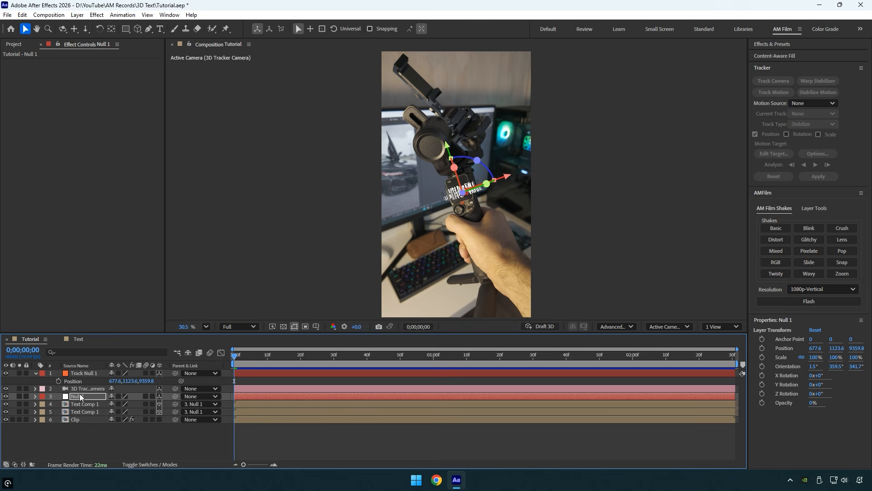
- Scale Null 1 to 247% and shift it slightly up the gimbal handle to about 693.9, 1057.6, 9358.3
{"action": "key", "text": "s"}
{"action": "left_click_drag", "start_coordinate": [122, 403], "coordinate": [186, 402]}
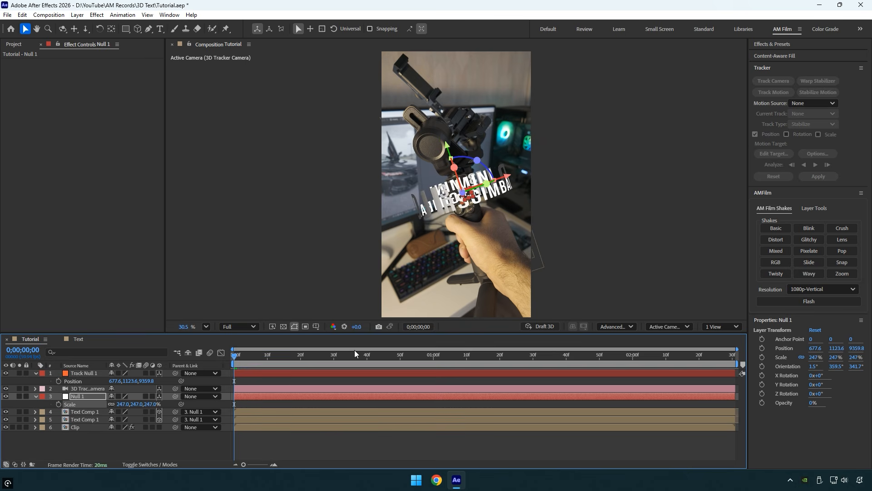
{"action": "mouse_move", "coordinate": [510, 186]}
{"action": "left_mouse_down"}
{"action": "mouse_move", "coordinate": [502, 187]}
{"action": "mouse_move", "coordinate": [508, 176]}
{"action": "left_mouse_up"}
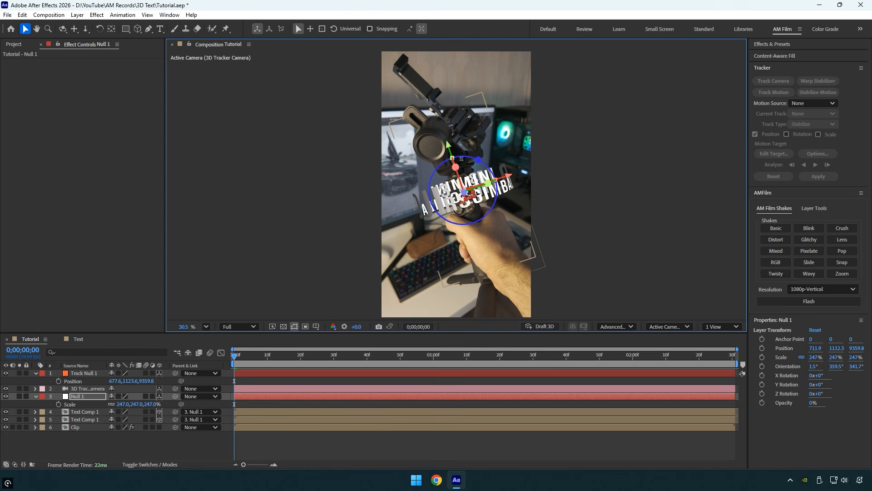
{"action": "left_click_drag", "start_coordinate": [448, 145], "coordinate": [447, 143]}
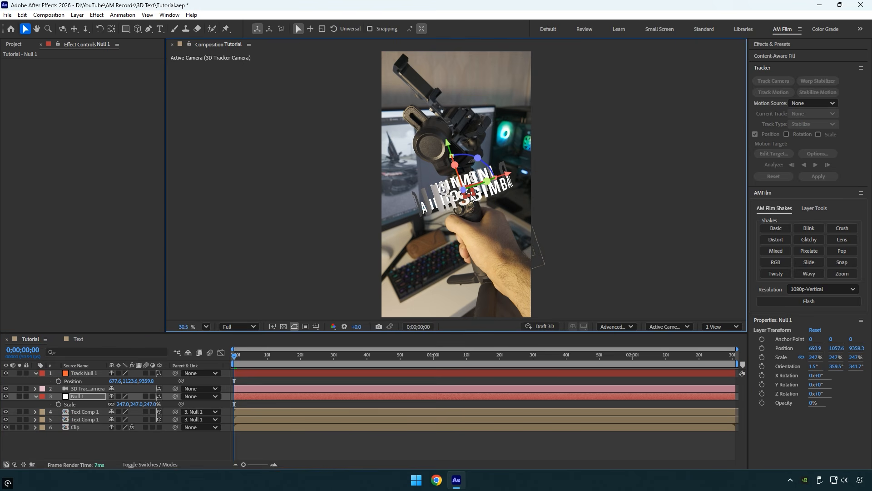
{"action": "left_click_drag", "start_coordinate": [304, 348], "coordinate": [214, 364]}
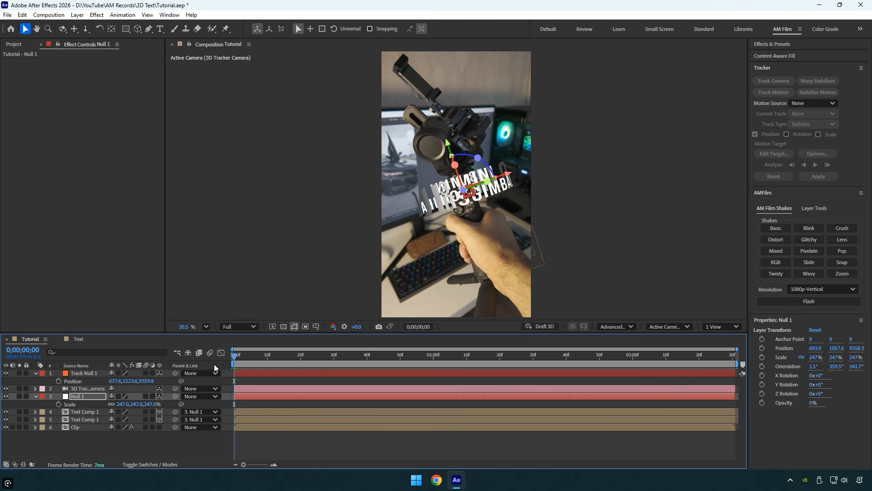
- Duplicate the Clip layer to the top of the stack as Roto, and remove the 3D Camera Tracker effect from the copy
{"action": "left_click", "coordinate": [80, 428]}
{"action": "key", "text": "ctrl+d"}
{"action": "left_click_drag", "start_coordinate": [76, 429], "coordinate": [78, 371]}
{"action": "key", "text": "Return"}
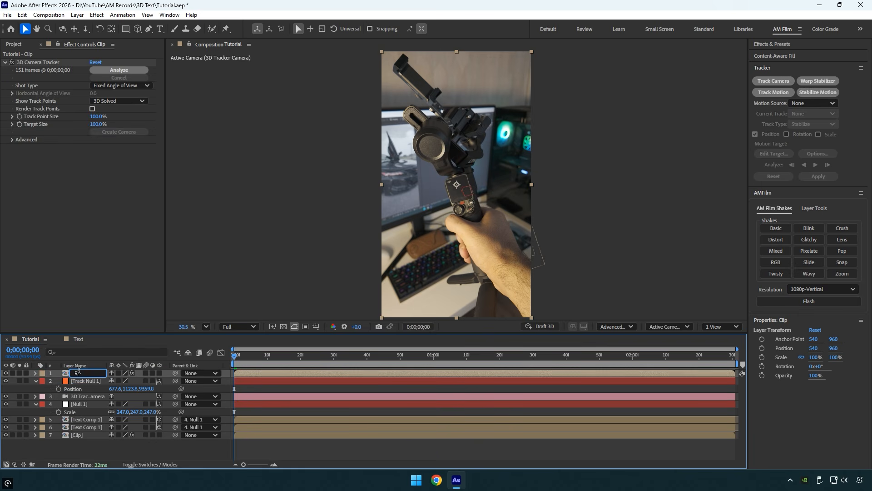
{"action": "type", "text": "Roto"}
{"action": "key", "text": "Return"}
{"action": "left_click", "coordinate": [44, 61]}
{"action": "key", "text": "Delete"}
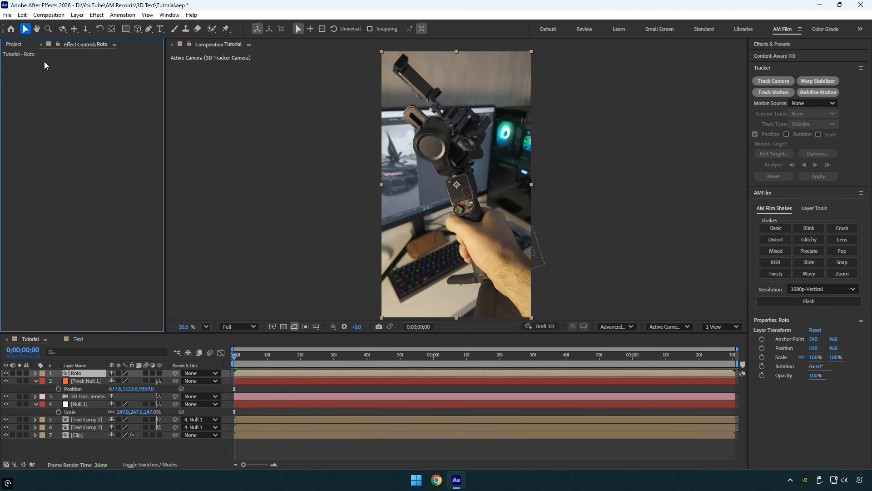
- Mask the gimbal head and handle on the Roto layer with the Roto Brush, freeze the matte and return to the composition
{"action": "left_click", "coordinate": [213, 29]}
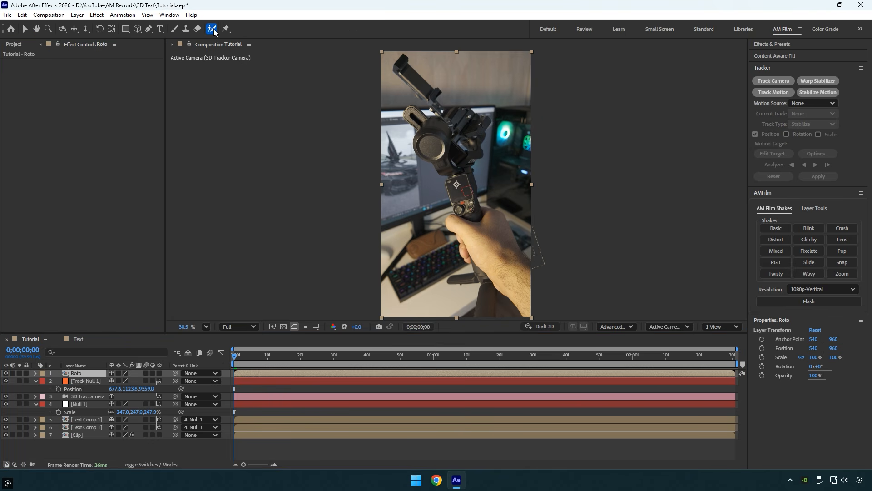
{"action": "double_click", "coordinate": [81, 375]}
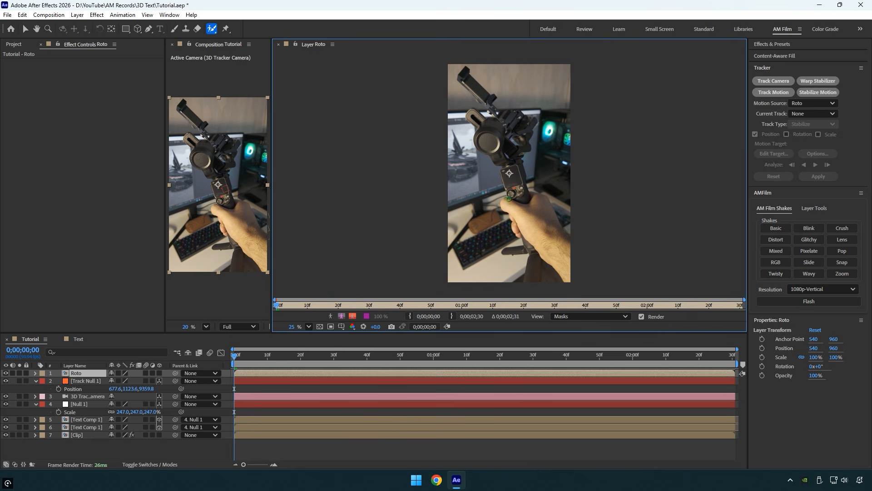
{"action": "scroll", "coordinate": [516, 176], "scroll_direction": "up", "scroll_amount": 2}
{"action": "mouse_move", "coordinate": [509, 162]}
{"action": "left_mouse_down"}
{"action": "mouse_move", "coordinate": [502, 169]}
{"action": "mouse_move", "coordinate": [521, 216]}
{"action": "mouse_move", "coordinate": [478, 123]}
{"action": "mouse_move", "coordinate": [507, 210]}
{"action": "left_mouse_up"}
{"action": "left_click_drag", "start_coordinate": [507, 209], "coordinate": [465, 143]}
{"action": "left_click_drag", "start_coordinate": [529, 231], "coordinate": [469, 155]}
{"action": "scroll", "coordinate": [451, 159], "scroll_direction": "up", "scroll_amount": 2}
{"action": "scroll", "coordinate": [509, 199], "scroll_direction": "down", "scroll_amount": 4}
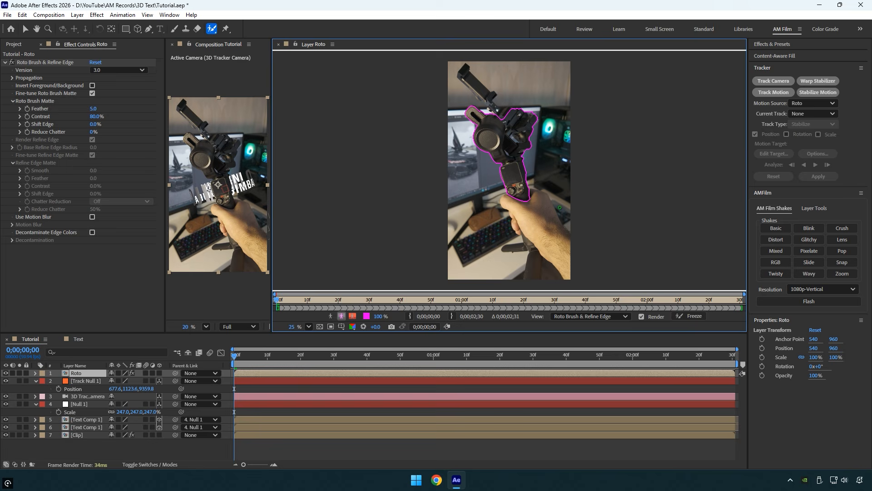
{"action": "left_click", "coordinate": [691, 316]}
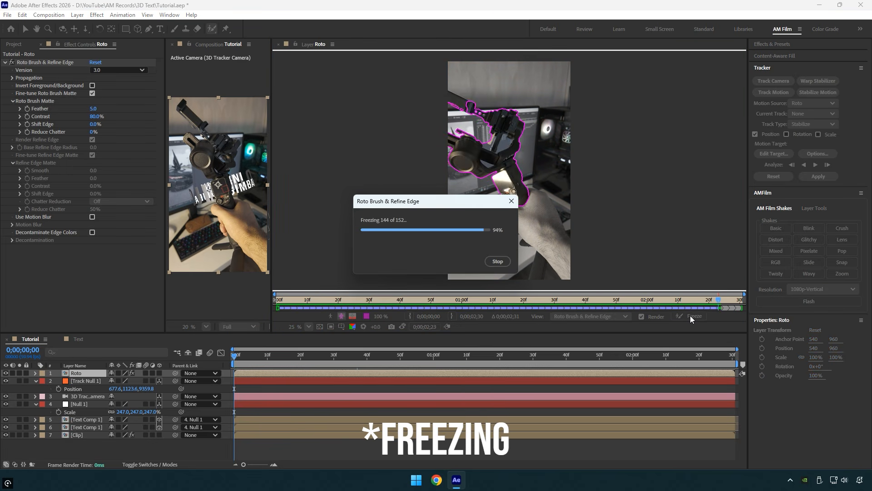
{"action": "left_click", "coordinate": [277, 44]}
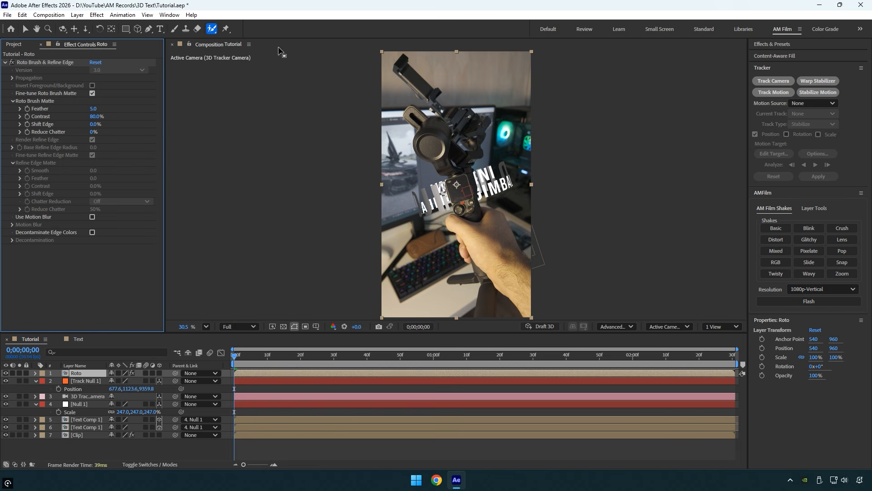
- Move the Roto layer between the two Text Comp 1 layers and check the text around the gimbal along the timeline
{"action": "left_click", "coordinate": [87, 427]}
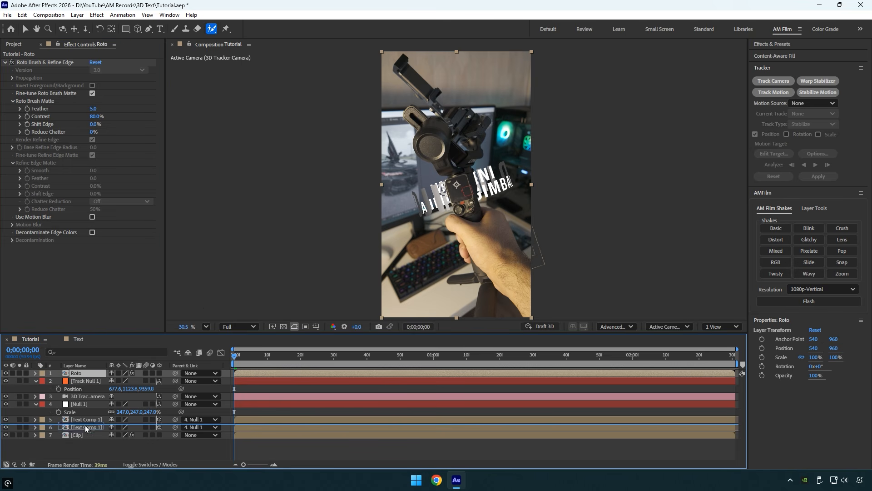
{"action": "left_click_drag", "start_coordinate": [86, 427], "coordinate": [86, 425]}
{"action": "key", "text": "v"}
{"action": "left_click_drag", "start_coordinate": [268, 354], "coordinate": [446, 356]}
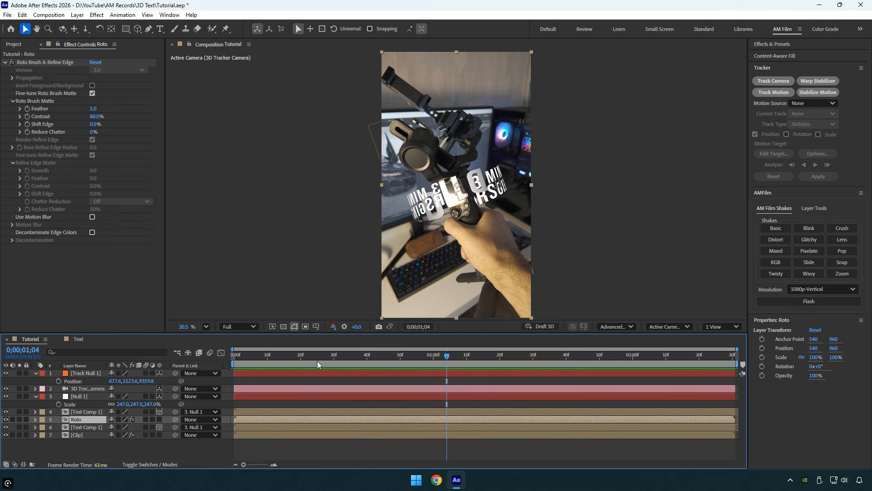
- Tilt Null 1 about its X axis to an orientation of about 176°, 358.7°, 201.8°, and preview the animation from the start
{"action": "left_click", "coordinate": [85, 396]}
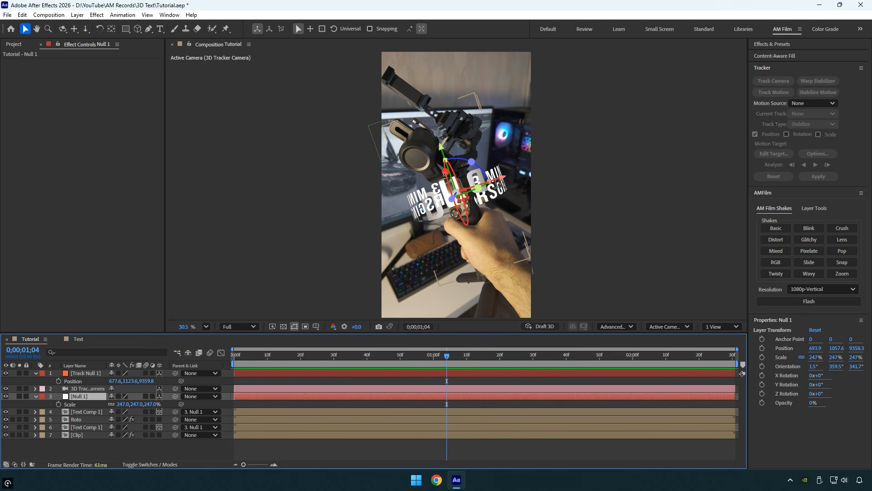
{"action": "left_click_drag", "start_coordinate": [445, 171], "coordinate": [429, 196]}
{"action": "left_click_drag", "start_coordinate": [445, 354], "coordinate": [224, 387]}
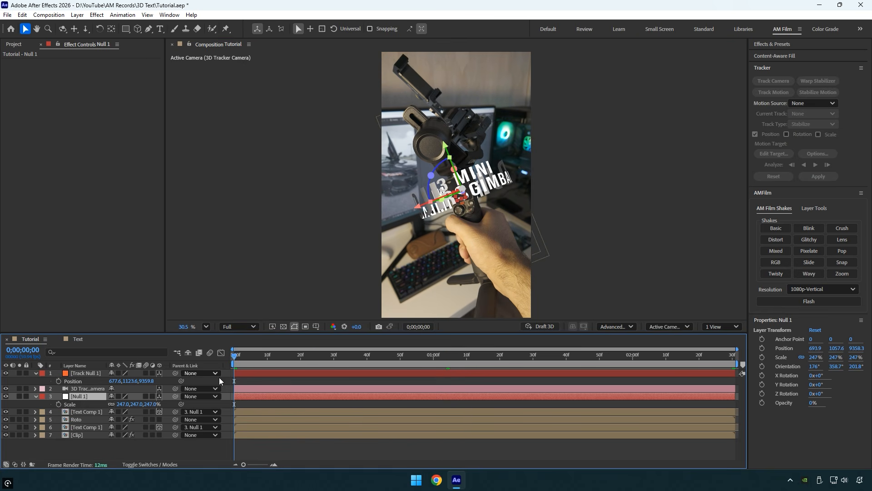
{"action": "key", "text": "space"}
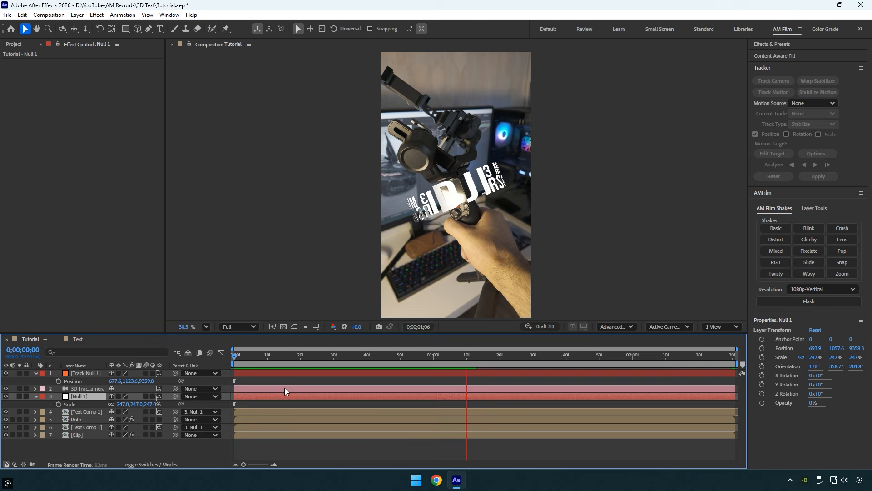
{"action": "left_click", "coordinate": [481, 361]}
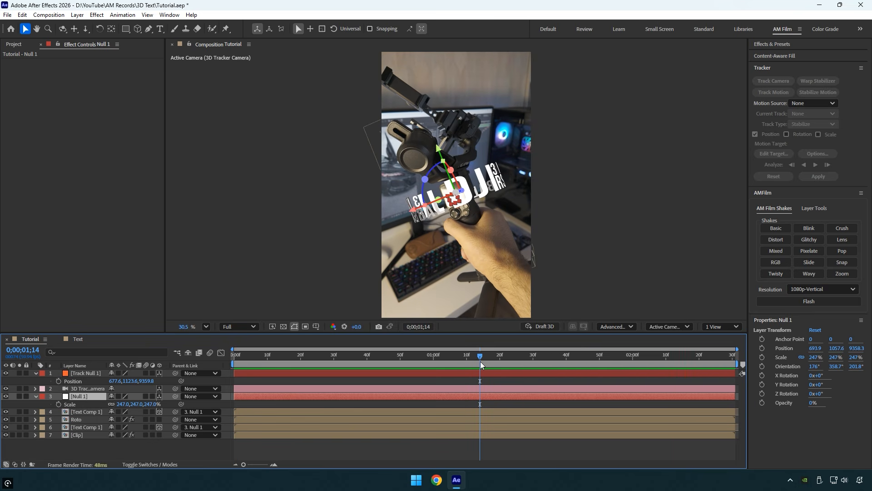
- In Text Comp 1, set the Text layer's last Position keyframe to X 547, and preview the Tutorial composition
{"action": "double_click", "coordinate": [85, 411]}
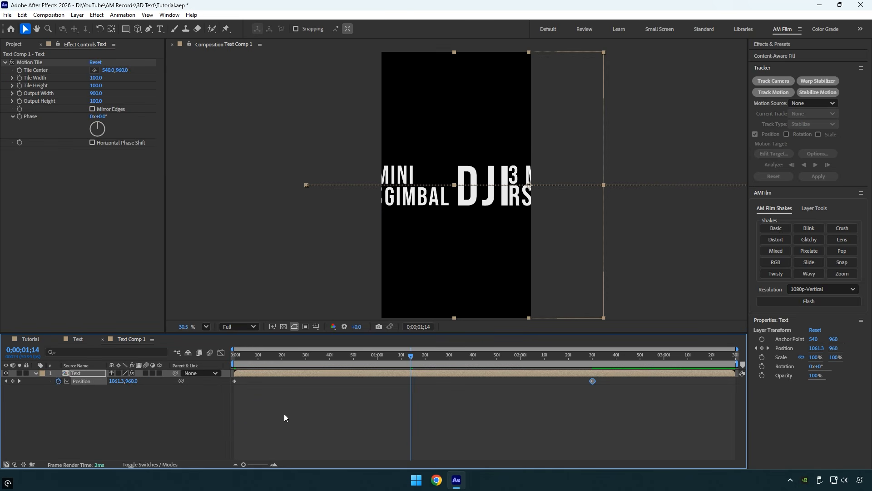
{"action": "key", "text": "k"}
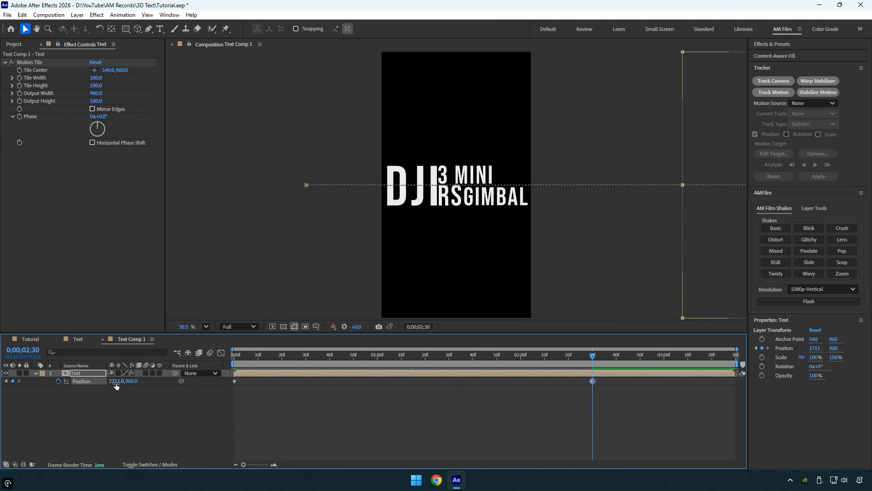
{"action": "left_click_drag", "start_coordinate": [116, 382], "coordinate": [18, 385]}
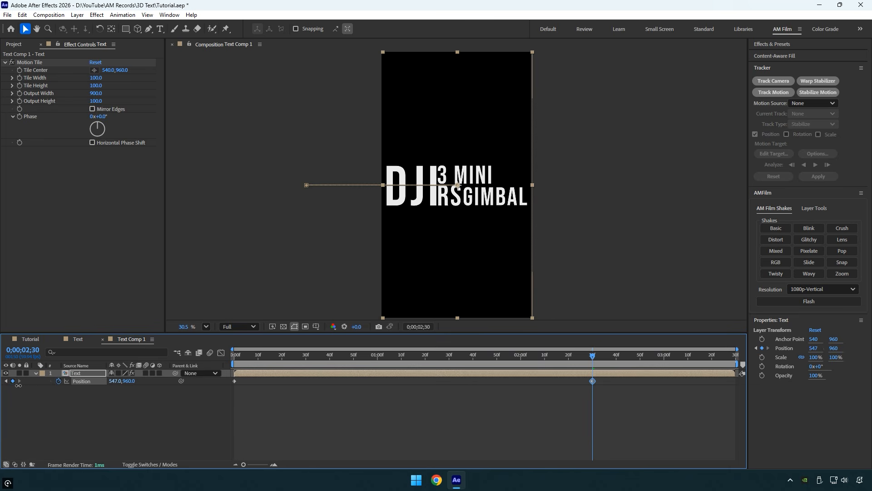
{"action": "left_click", "coordinate": [31, 338]}
{"action": "key", "text": "space"}
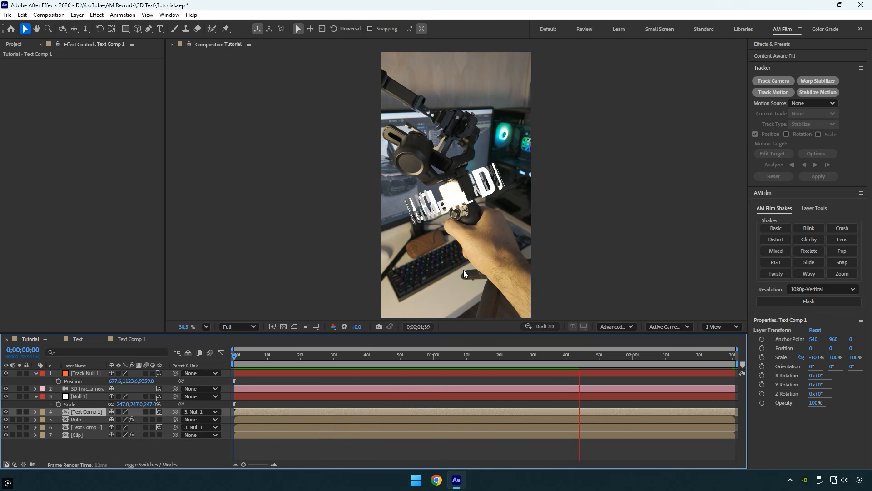
- Apply a yellow Fill effect to the upper Text Comp 1 layer at 0;00;00;25, and select the lower Text Comp 1 layer
{"action": "left_click_drag", "start_coordinate": [362, 356], "coordinate": [317, 355]}
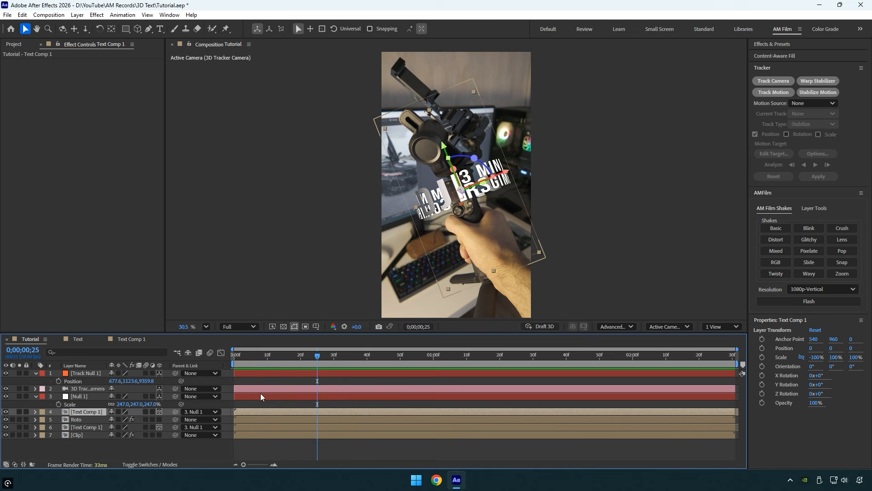
{"action": "key", "text": "ctrl+space"}
{"action": "type", "text": "fill"}
{"action": "key", "text": "Return"}
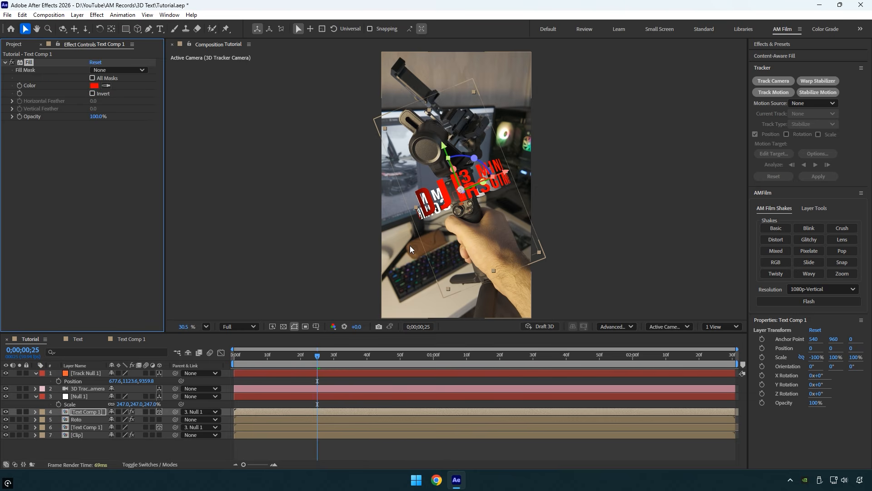
{"action": "left_click", "coordinate": [94, 85]}
{"action": "left_click_drag", "start_coordinate": [322, 269], "coordinate": [323, 260]}
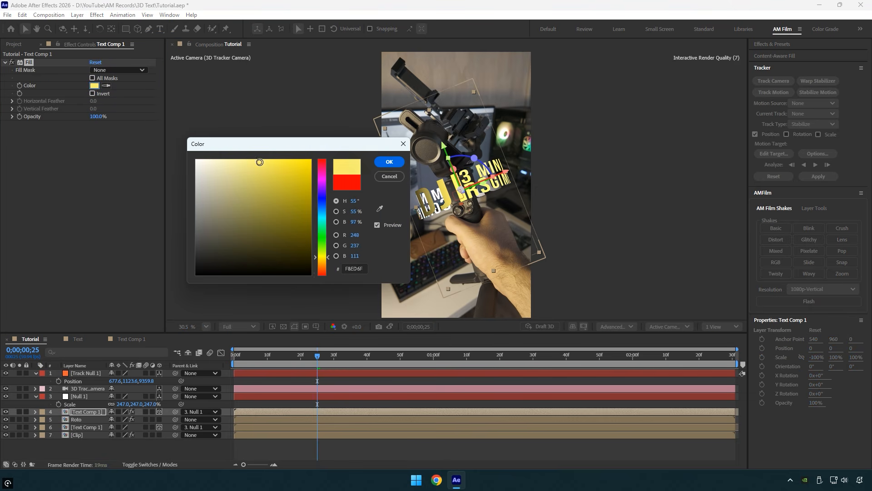
{"action": "left_click", "coordinate": [388, 162]}
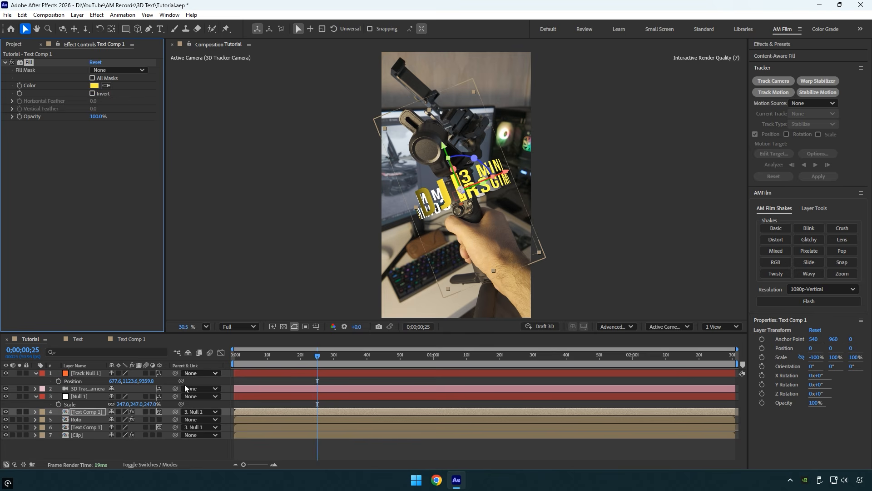
{"action": "left_click", "coordinate": [85, 427]}
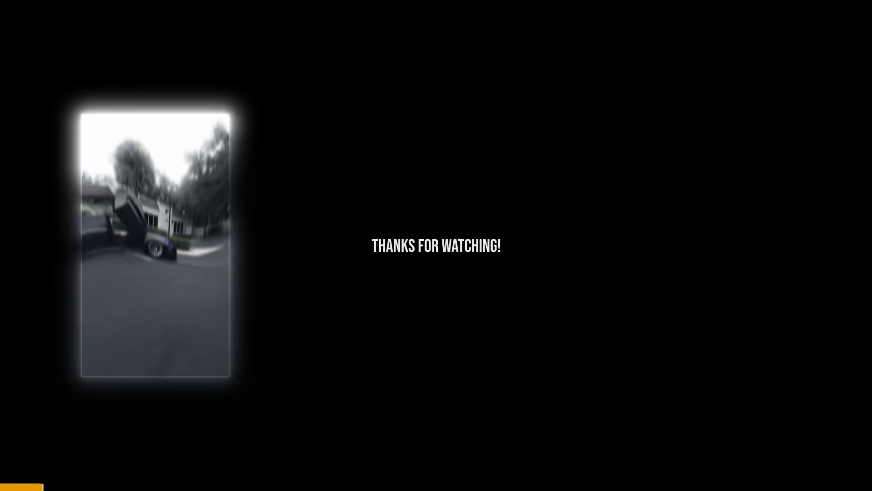